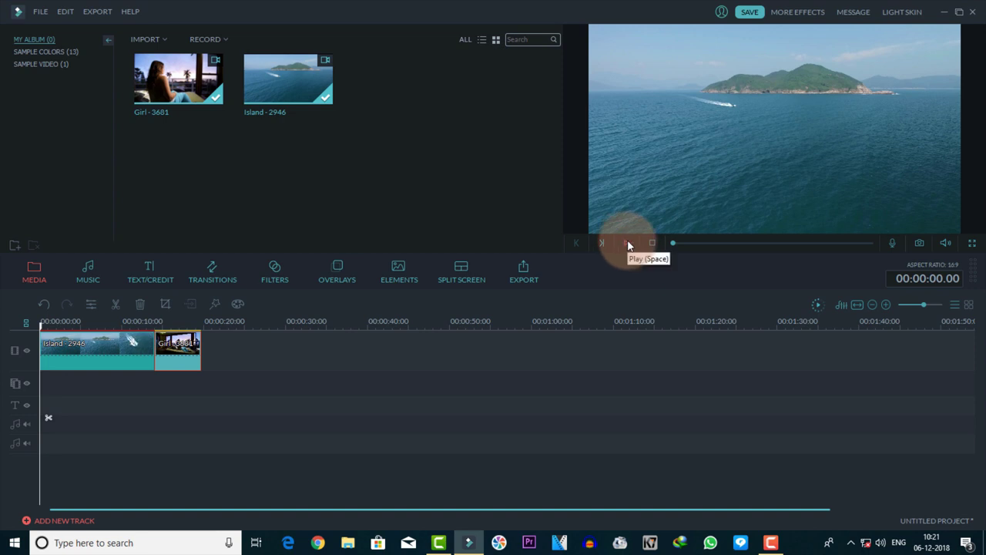
# Split the Island clip at about 00:00:04.18 and delete its second part, closing the gap before the Girl clip.
pyautogui.click(629, 244)
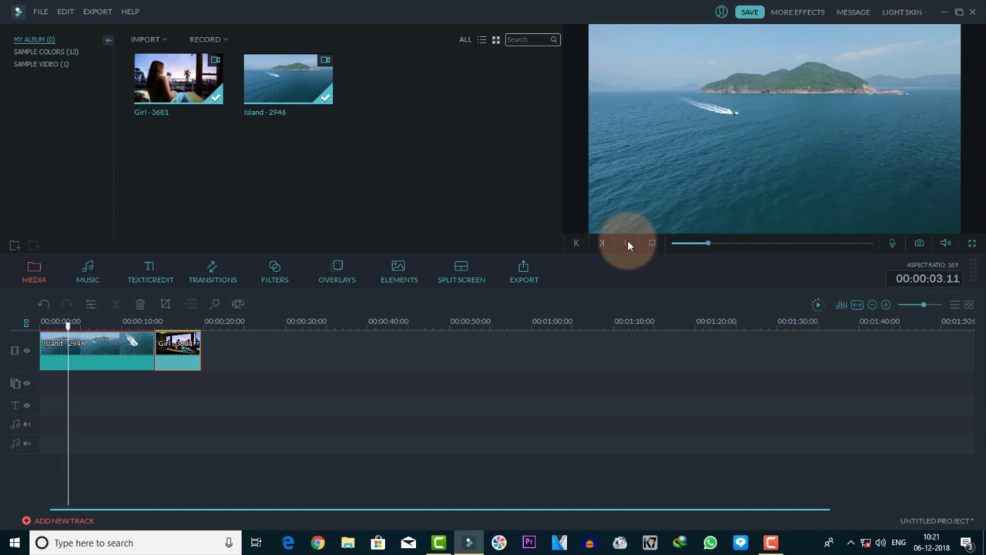
pyautogui.click(629, 244)
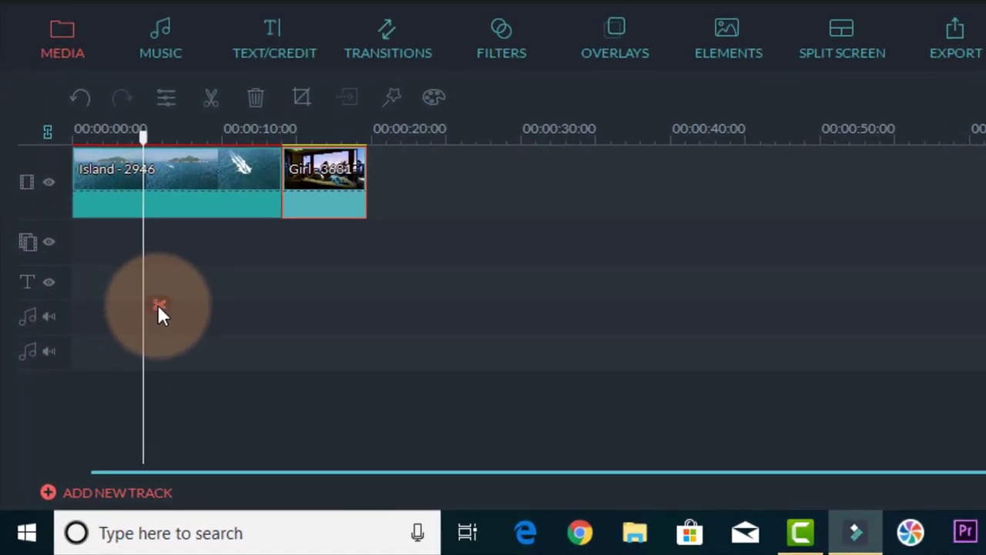
pyautogui.click(159, 305)
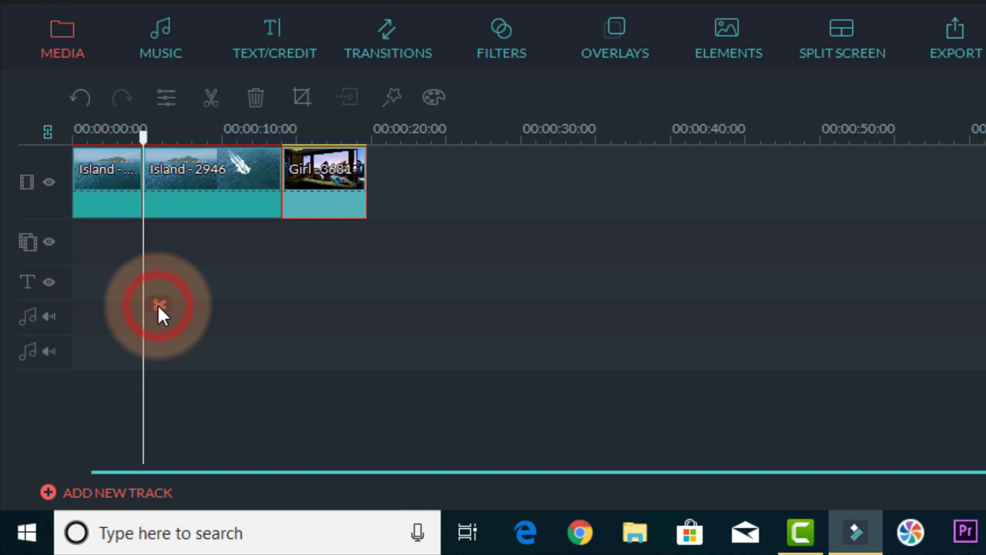
pyautogui.rightClick(208, 185)
pyautogui.click(253, 168)
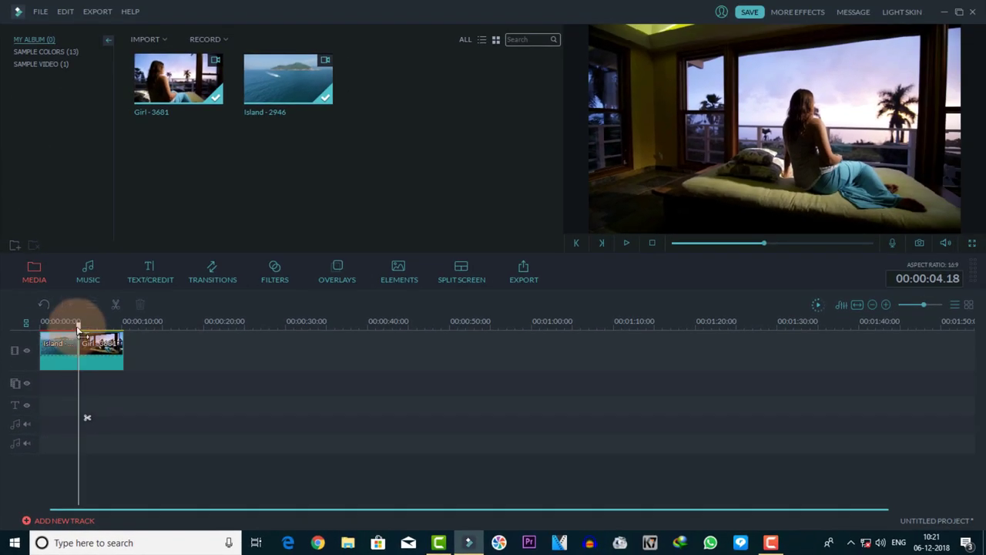
# Add the Cinema 21:9 overlay at the start of the timeline and extend it to 00:00:10:08 to span both clips.
pyautogui.moveTo(77, 327); pyautogui.dragTo(44, 342)
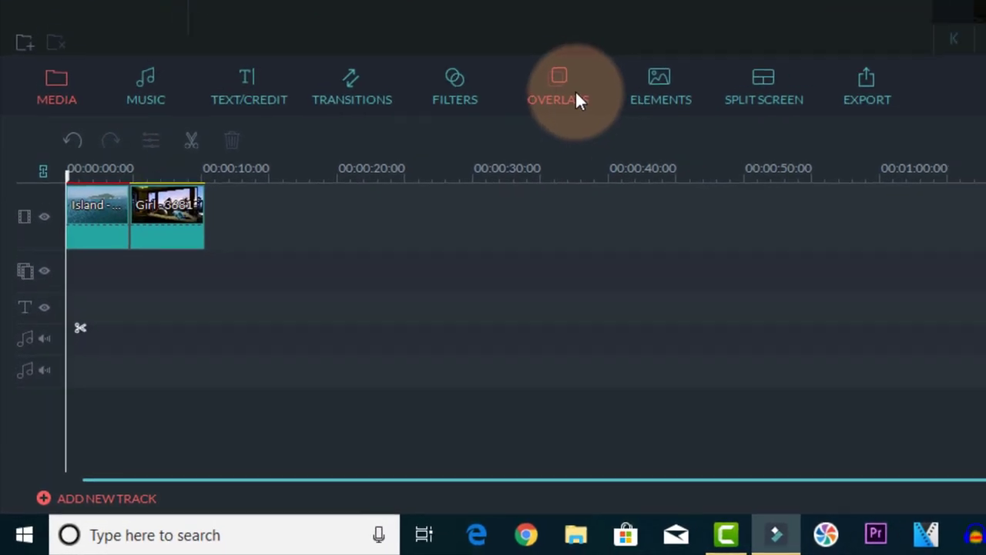
pyautogui.click(570, 96)
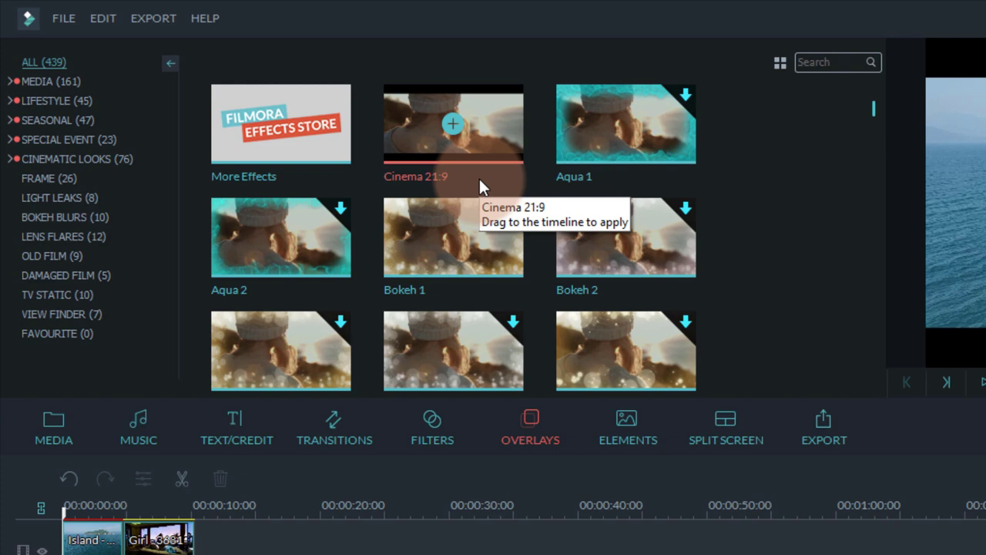
pyautogui.click(304, 114)
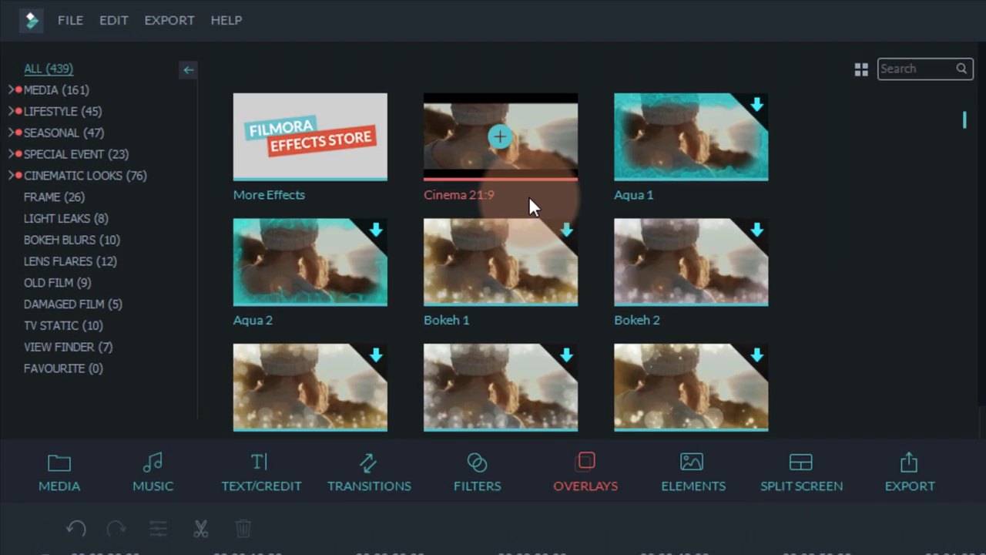
pyautogui.moveTo(539, 131); pyautogui.dragTo(74, 254)
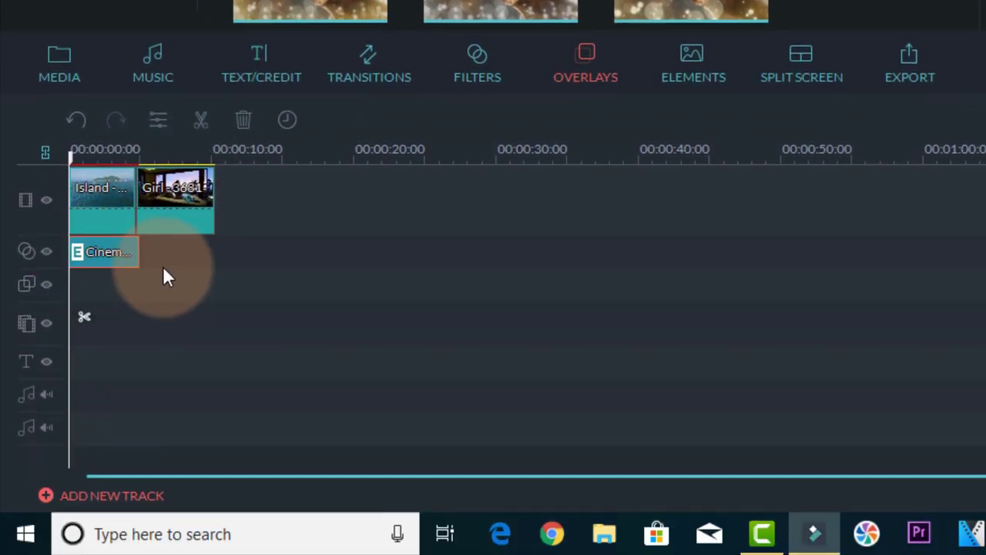
pyautogui.moveTo(136, 249); pyautogui.dragTo(213, 253)
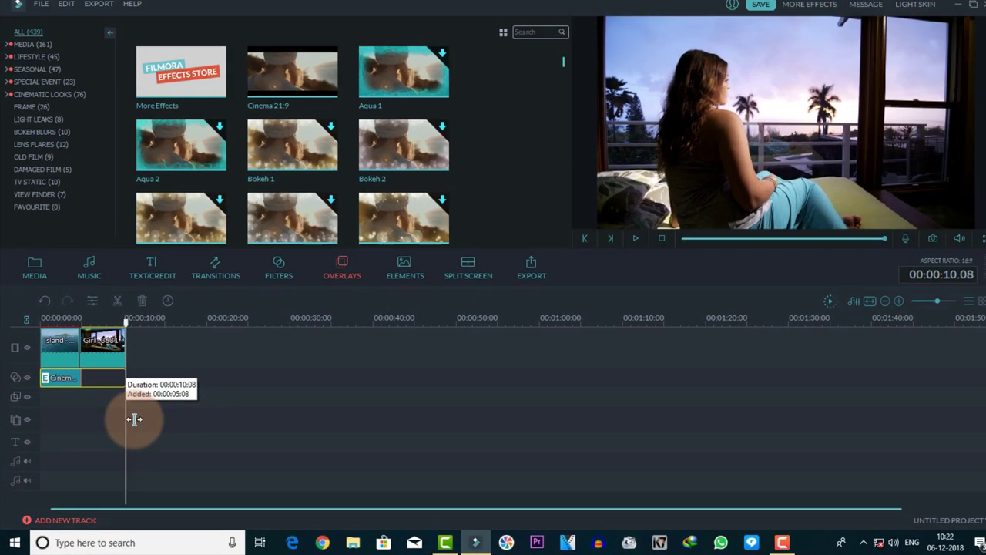
pyautogui.moveTo(134, 418); pyautogui.dragTo(134, 419)
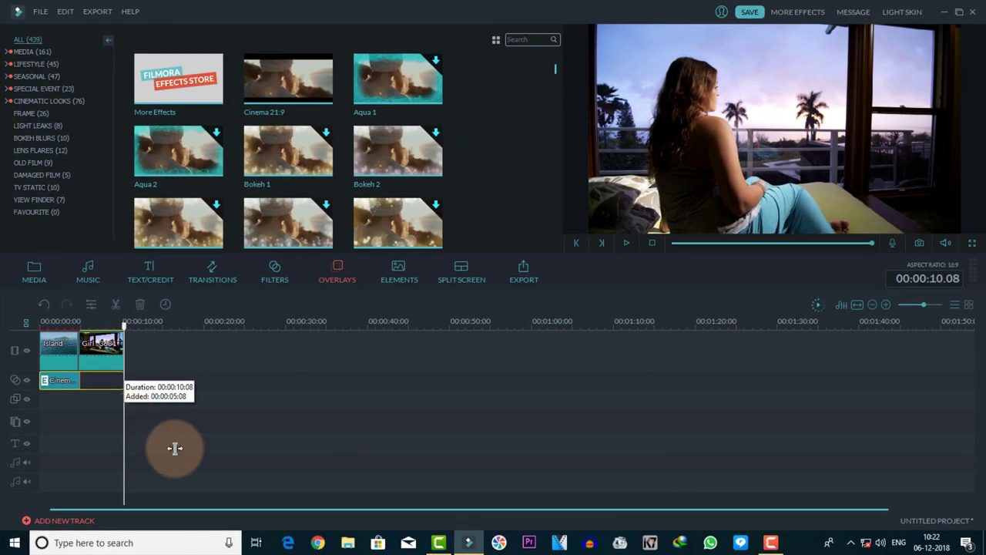
pyautogui.click(232, 352)
# Play the beginning of the timeline to review the overlay on the Island clip, and return the playhead to the start.
pyautogui.click(124, 330)
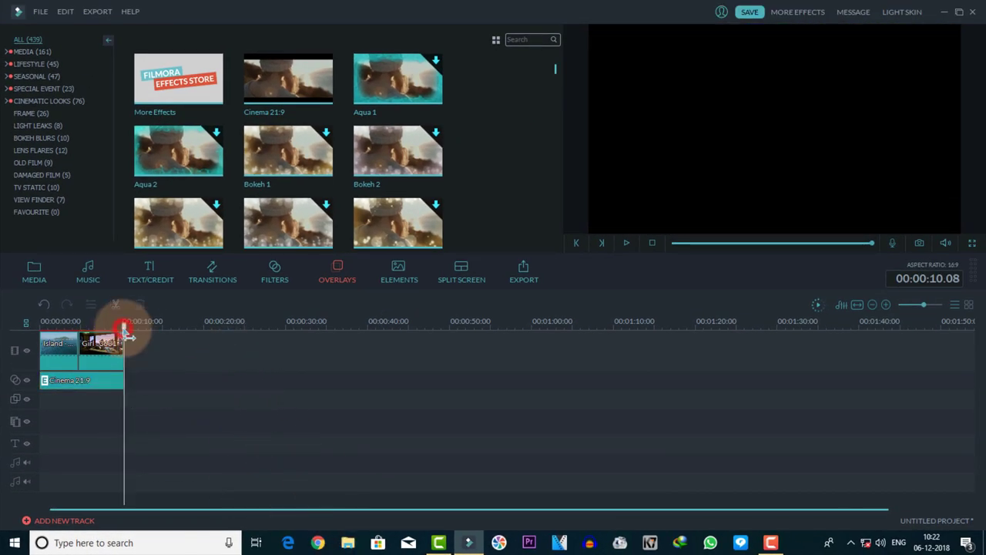
pyautogui.moveTo(127, 335); pyautogui.dragTo(42, 340)
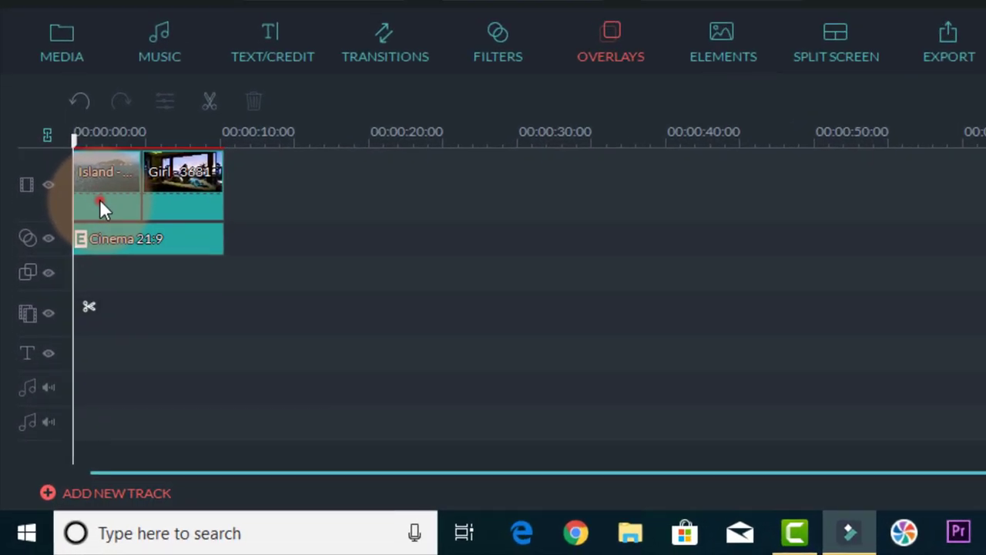
pyautogui.click(57, 360)
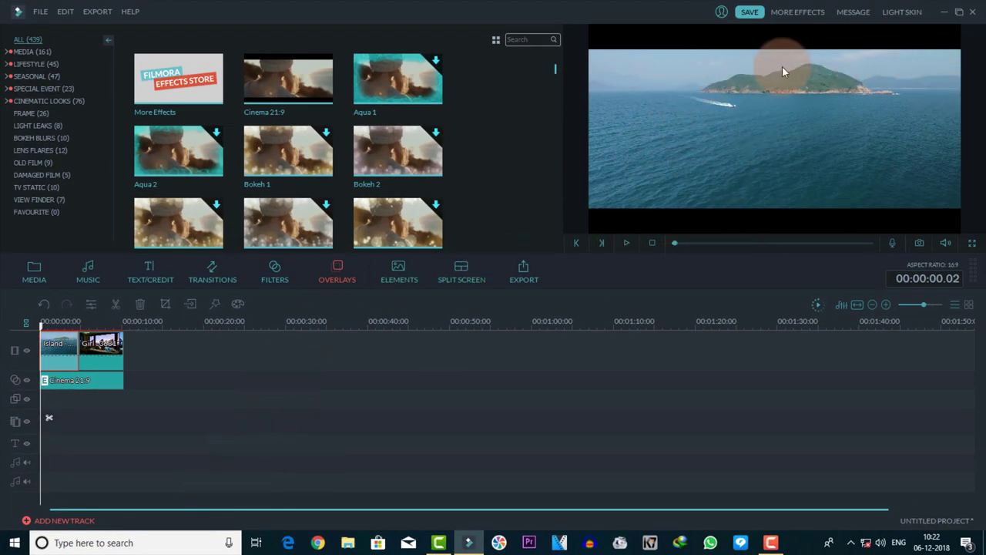
pyautogui.click(628, 243)
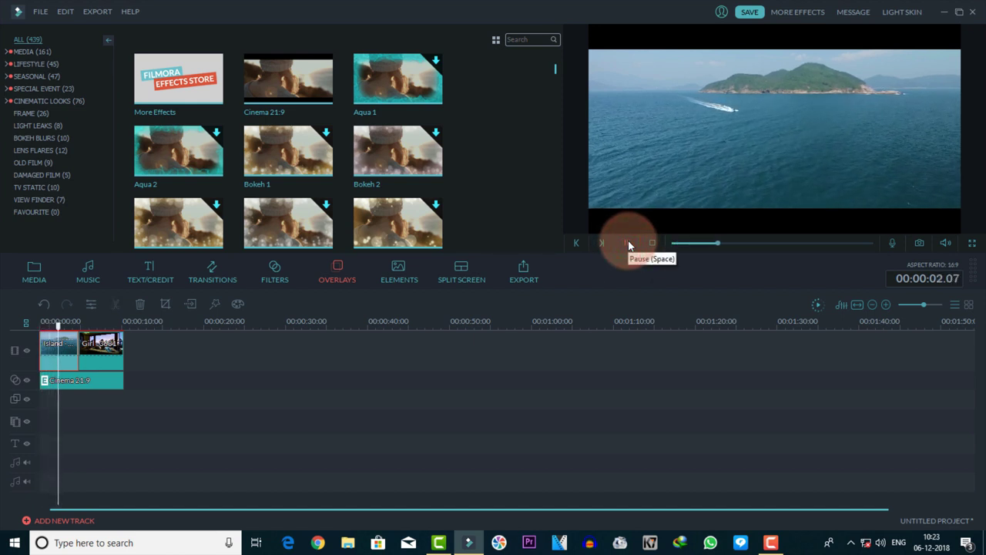
pyautogui.click(628, 243)
pyautogui.click(67, 339)
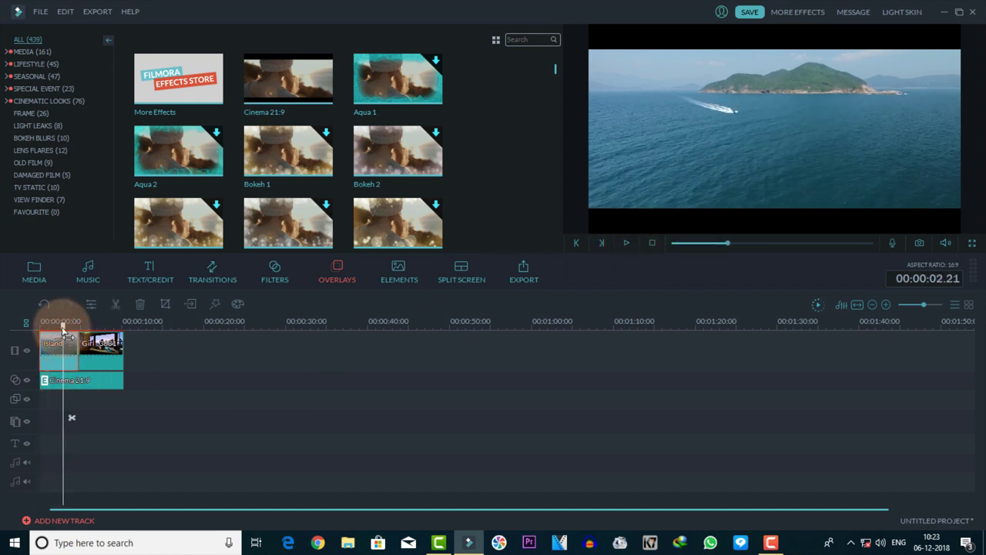
pyautogui.moveTo(64, 330); pyautogui.dragTo(23, 341)
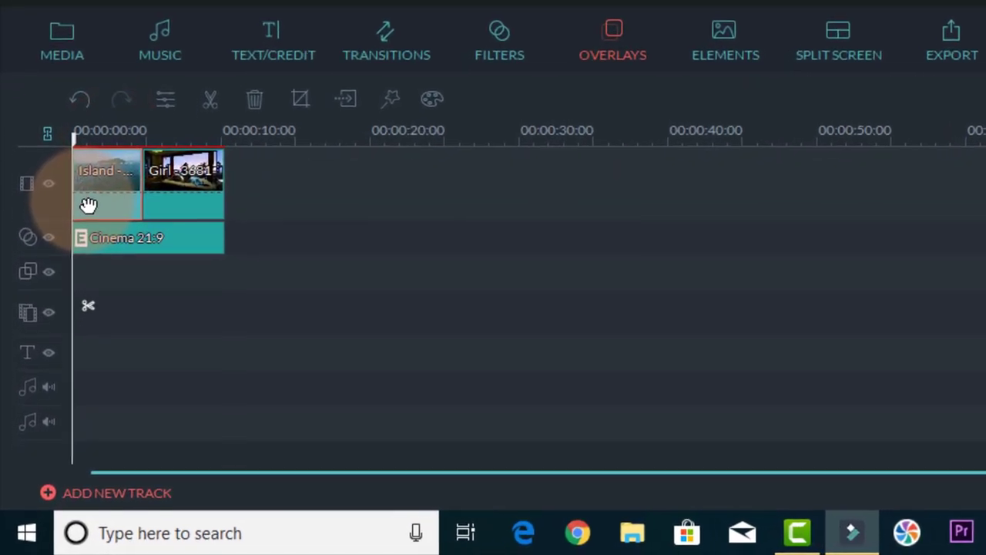
# Open Crop and Zoom for the Island clip, choose Pan & Zoom, and swap the Start and End frames.
pyautogui.click(47, 363)
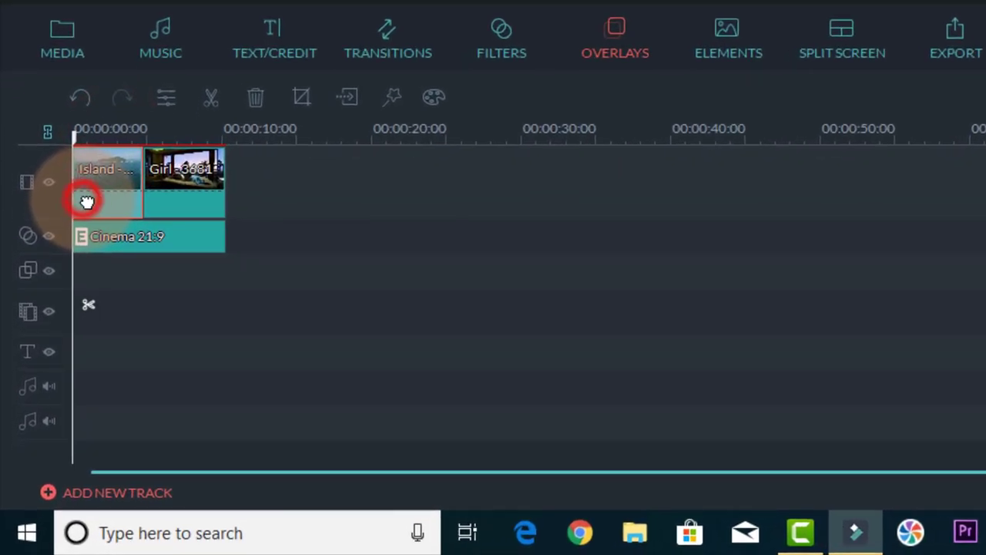
pyautogui.click(301, 98)
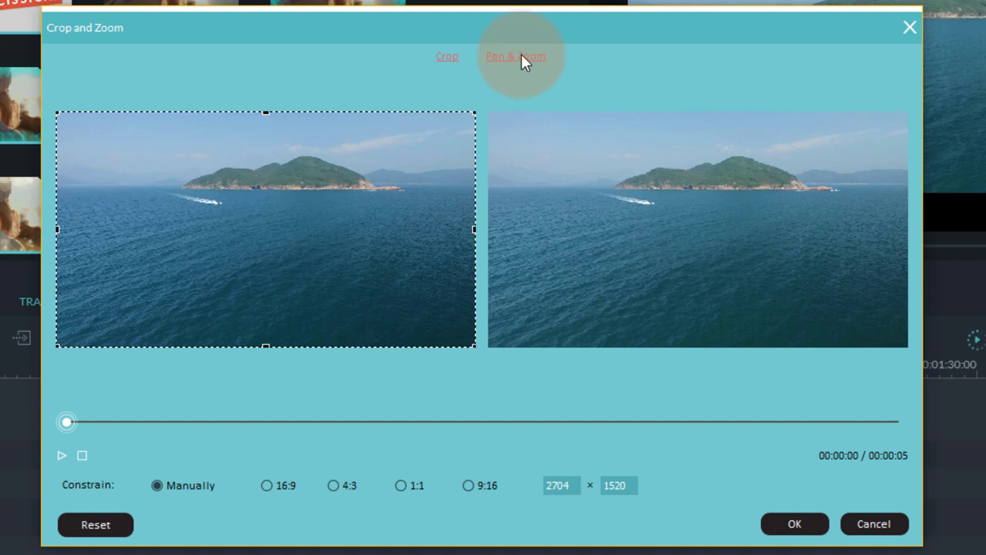
pyautogui.click(521, 55)
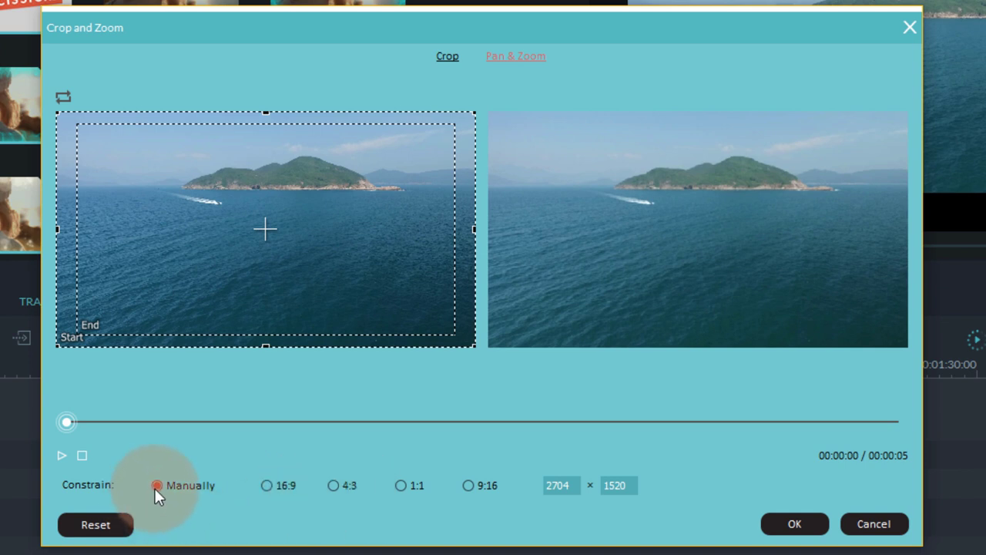
pyautogui.click(57, 126)
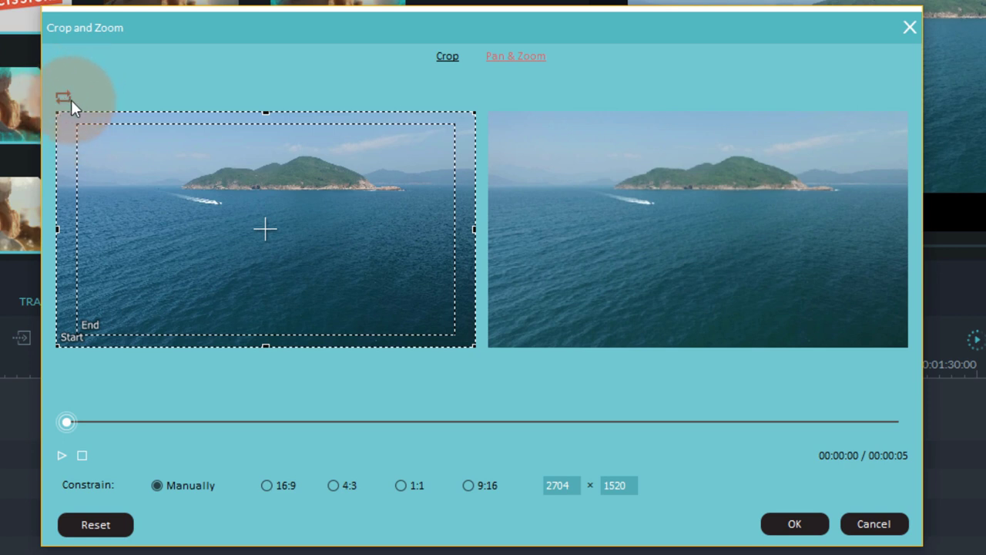
pyautogui.click(66, 99)
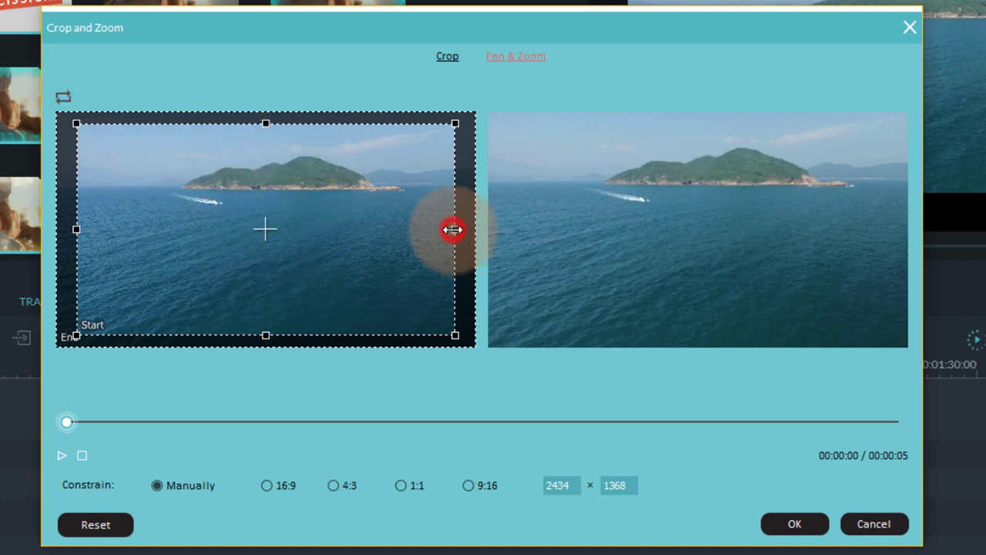
# Reshape the Start frame into a thin, full-width strip of 2704 × 97 across the middle of the image and apply it.
pyautogui.moveTo(453, 229); pyautogui.dragTo(475, 229)
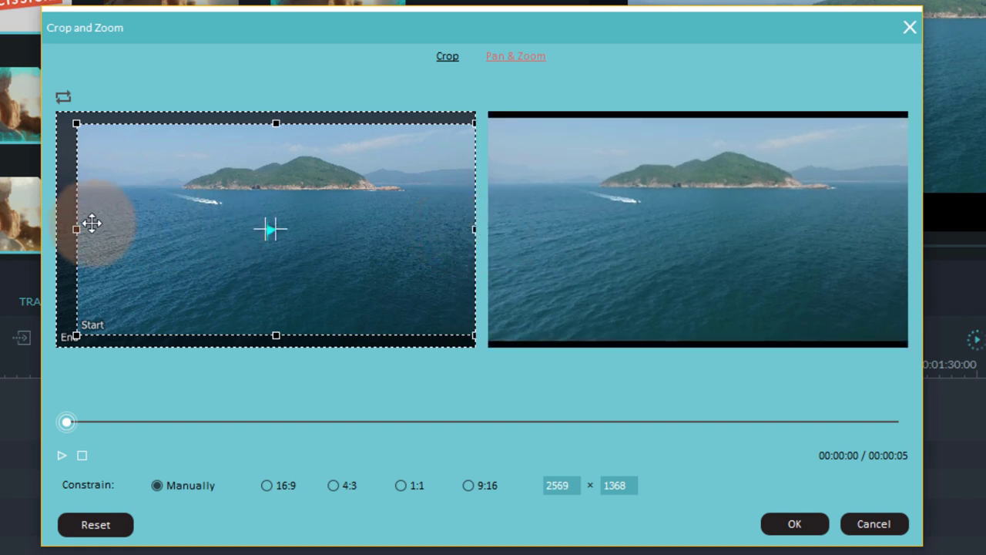
pyautogui.moveTo(76, 228); pyautogui.dragTo(40, 225)
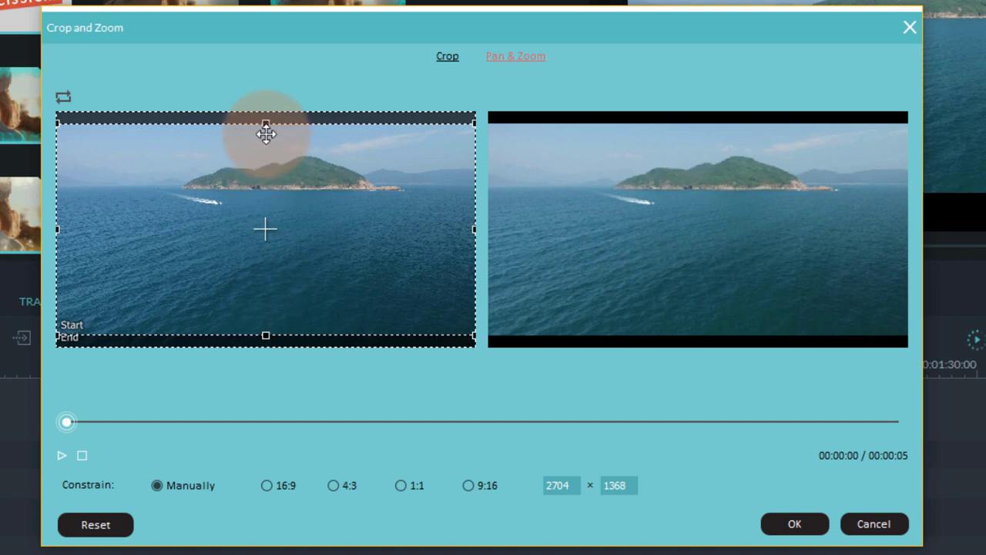
pyautogui.moveTo(264, 123); pyautogui.dragTo(264, 214)
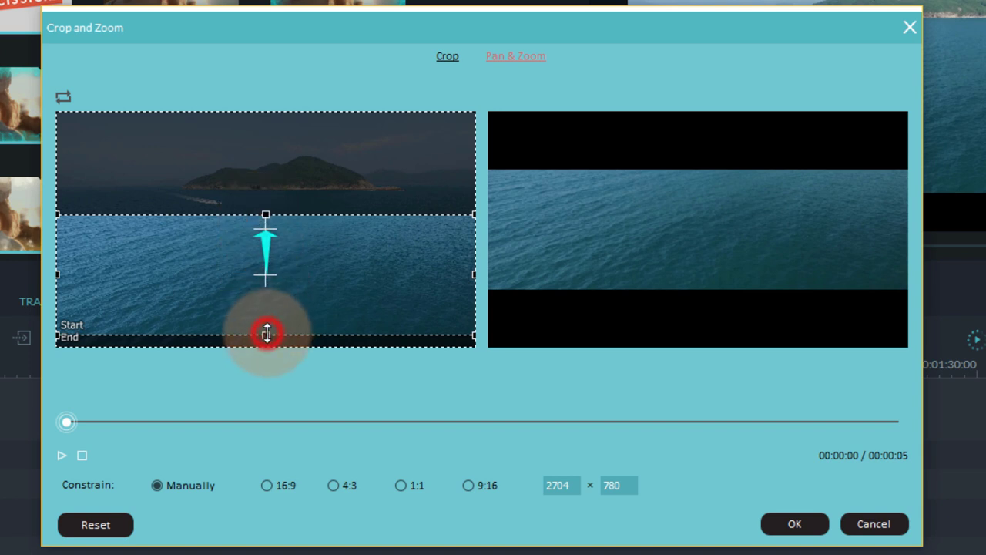
pyautogui.moveTo(267, 333); pyautogui.dragTo(267, 236)
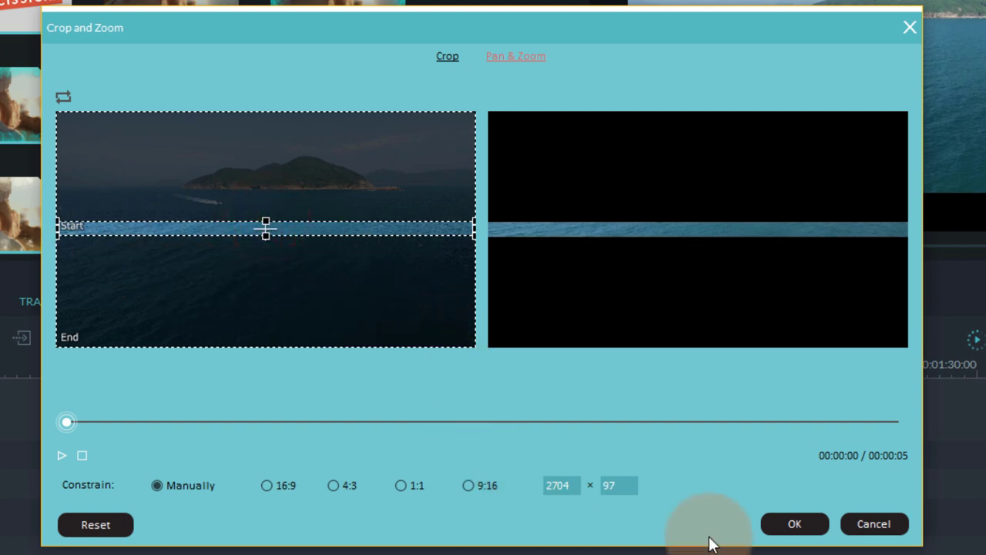
pyautogui.click(795, 524)
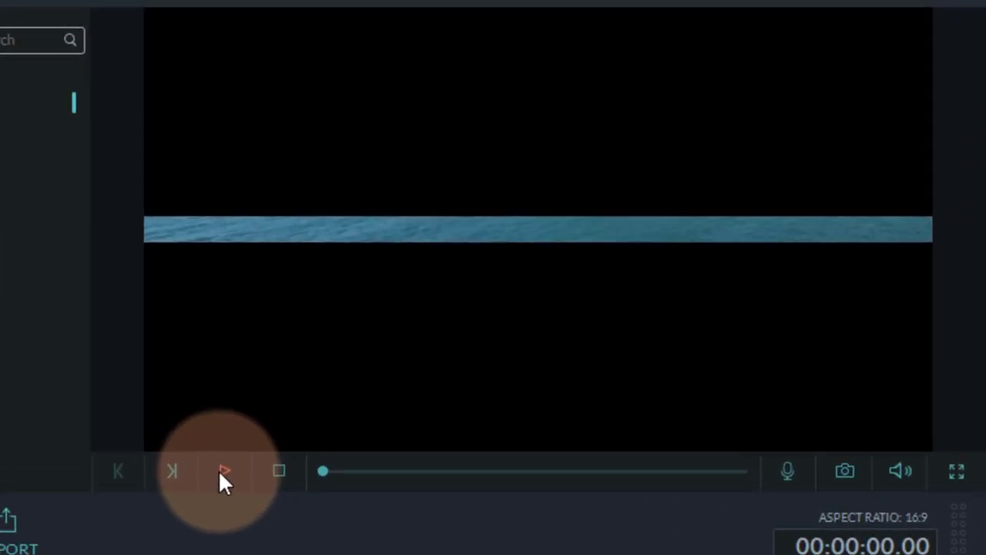
# Play the timeline to review the opening reveal and the cut from the Island clip to the Girl clip.
pyautogui.click(219, 472)
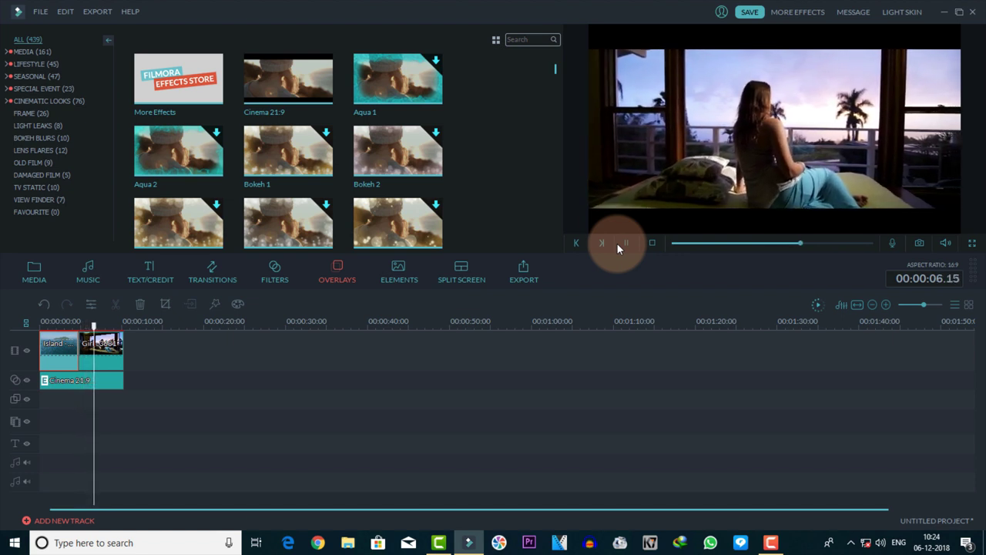
pyautogui.click(620, 244)
pyautogui.click(624, 244)
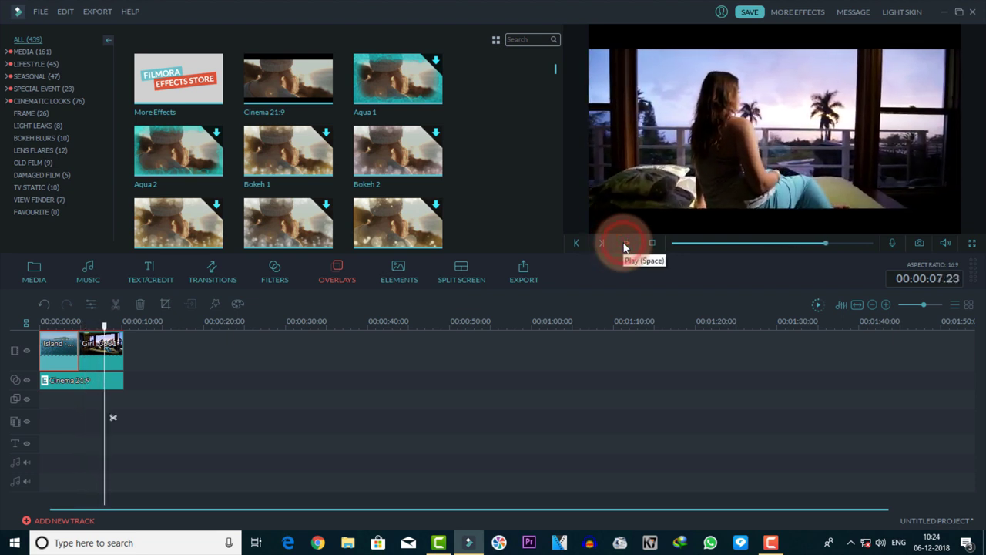
pyautogui.moveTo(102, 326); pyautogui.dragTo(75, 345)
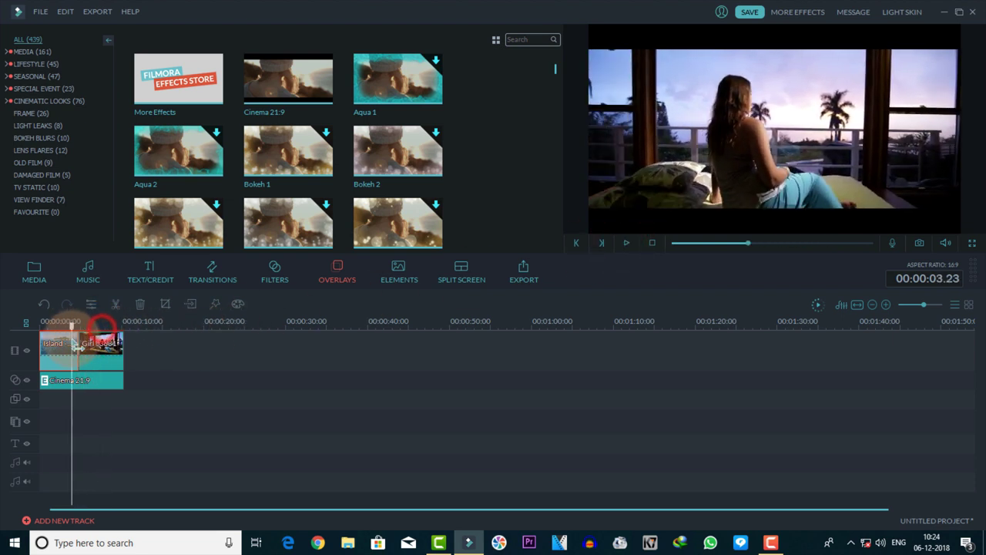
pyautogui.click(624, 245)
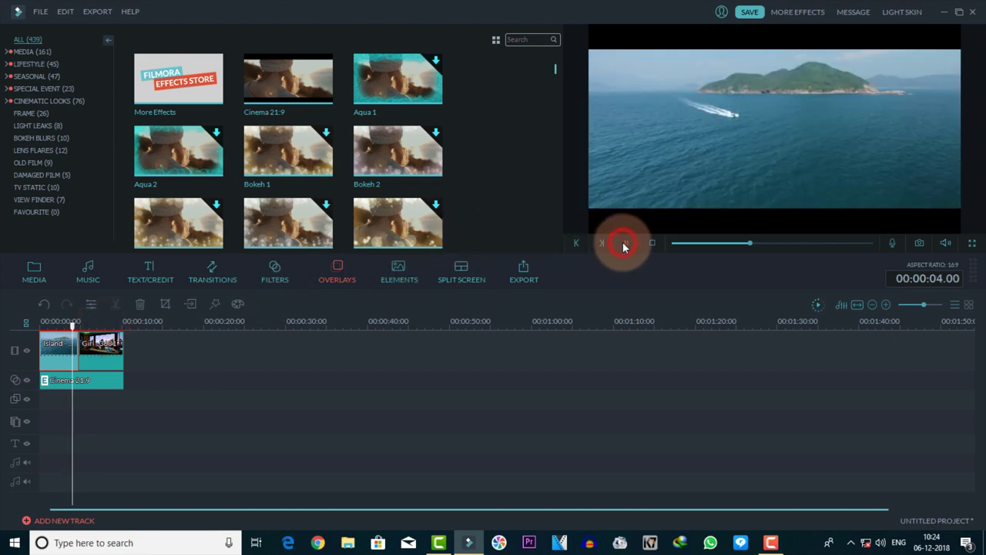
pyautogui.click(624, 245)
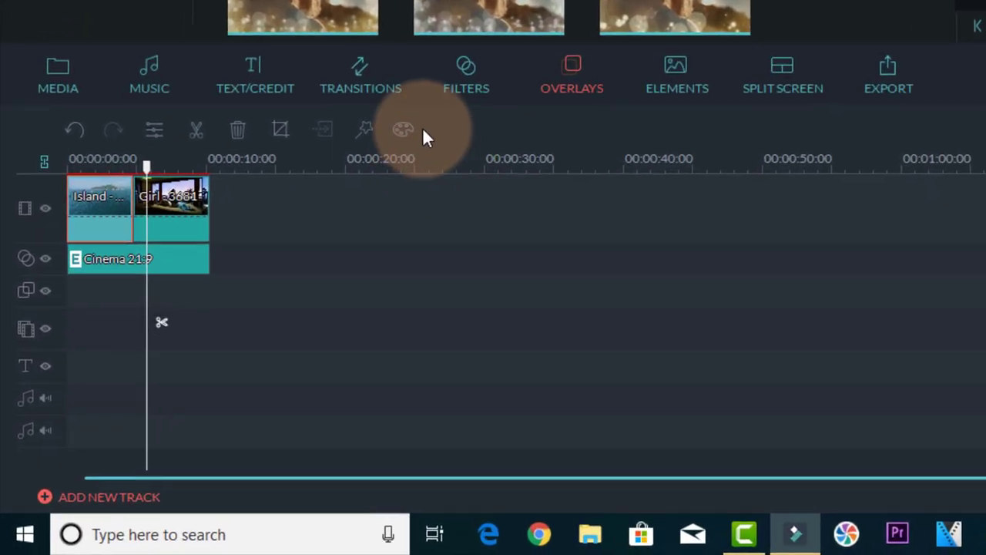
# Search the transitions for "FA" and place the Fade transition on the cut between the Island and Girl clips.
pyautogui.click(214, 269)
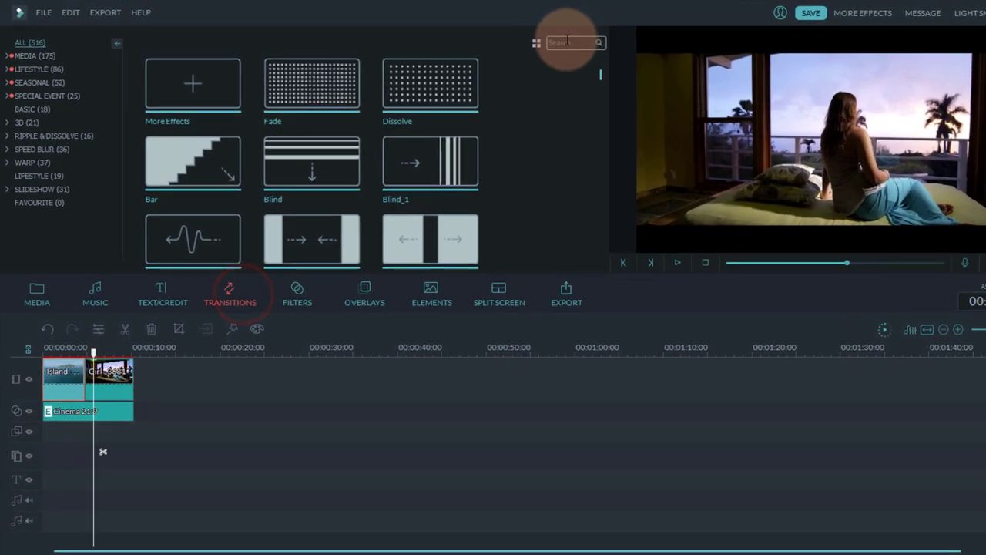
pyautogui.click(524, 39)
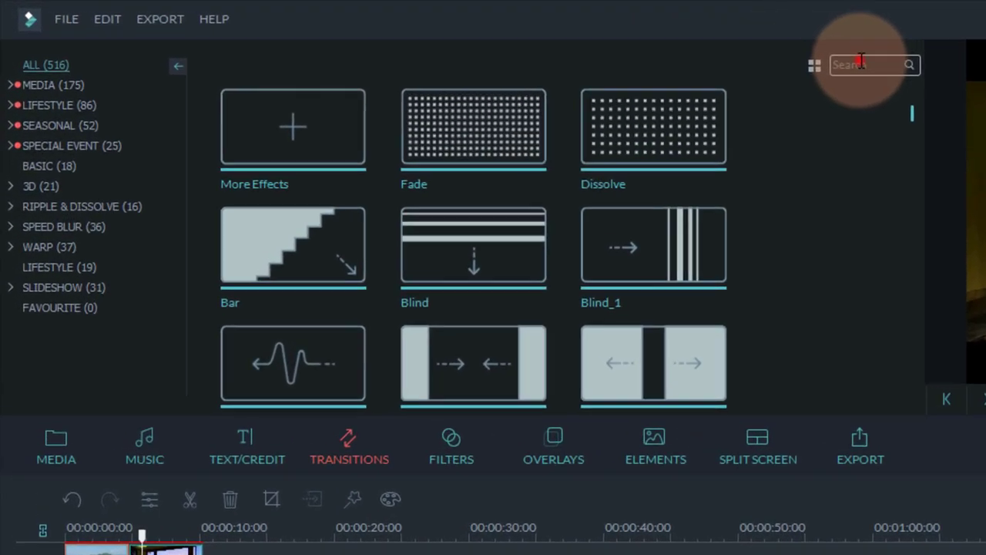
pyautogui.write('FA')
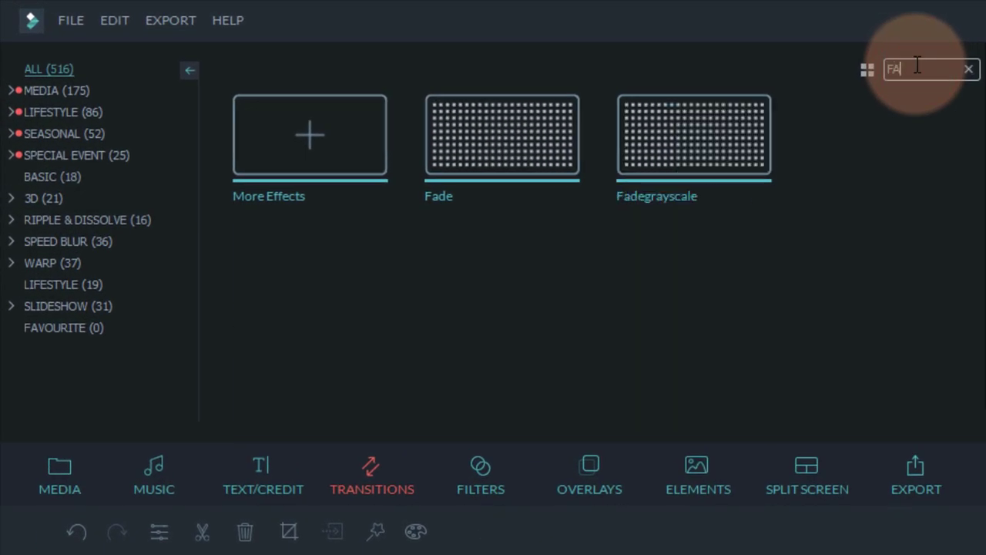
pyautogui.moveTo(554, 146)
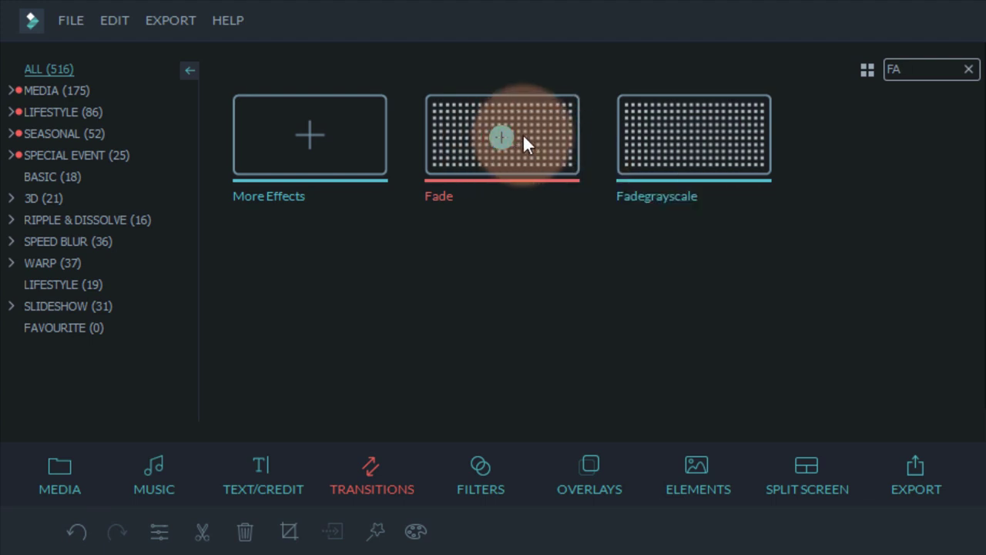
pyautogui.moveTo(529, 118); pyautogui.dragTo(125, 205)
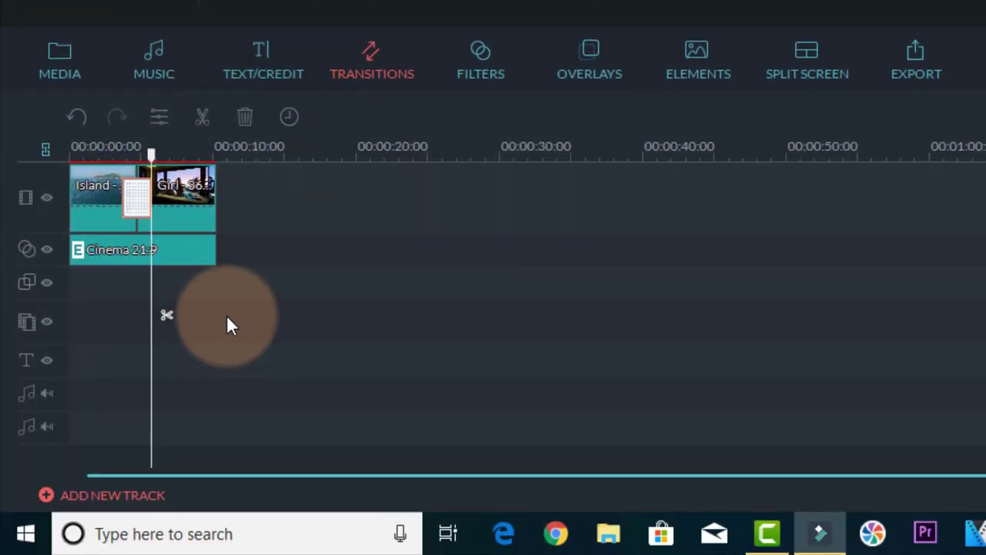
# Play the timeline from the middle of the Island clip into the Girl clip to review the Fade transition.
pyautogui.moveTo(152, 158); pyautogui.dragTo(109, 158)
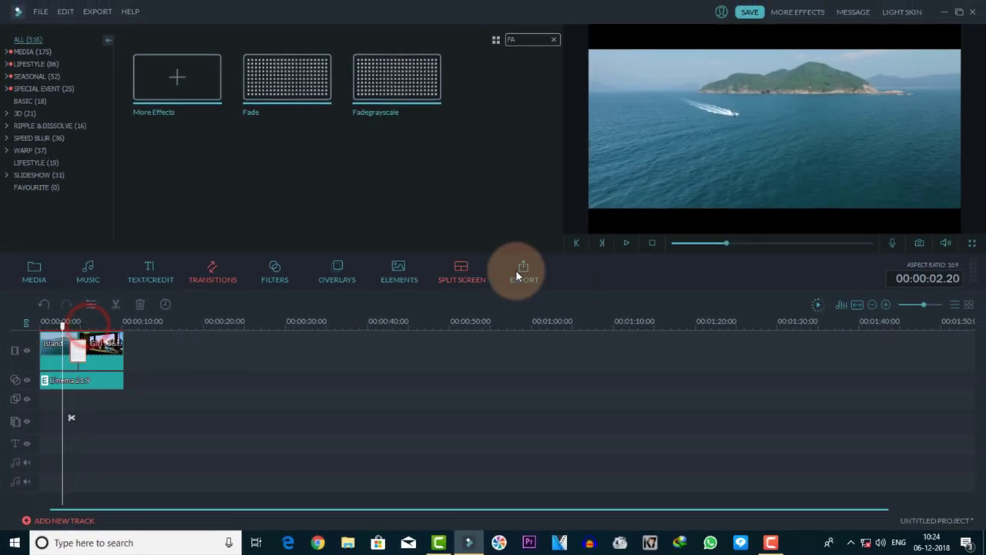
pyautogui.click(625, 243)
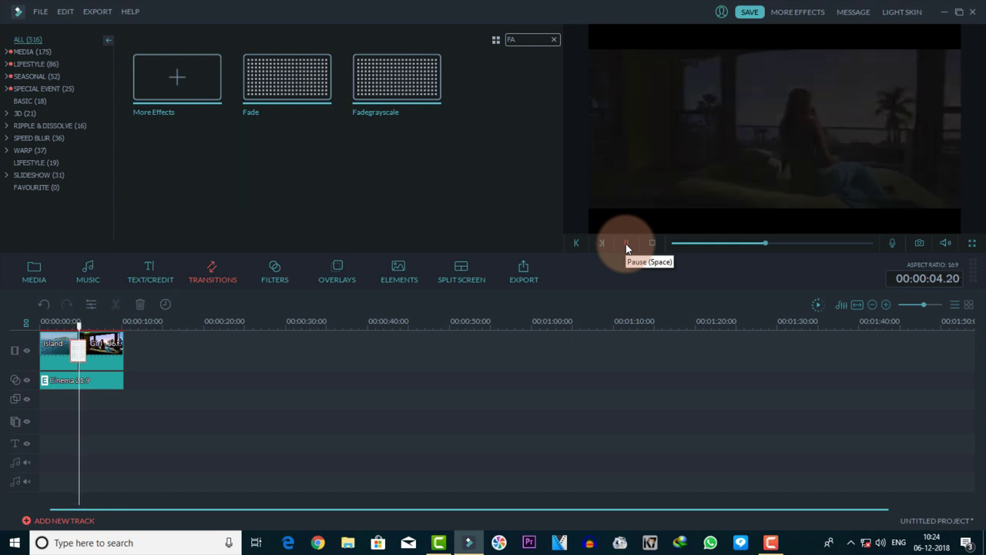
pyautogui.click(626, 243)
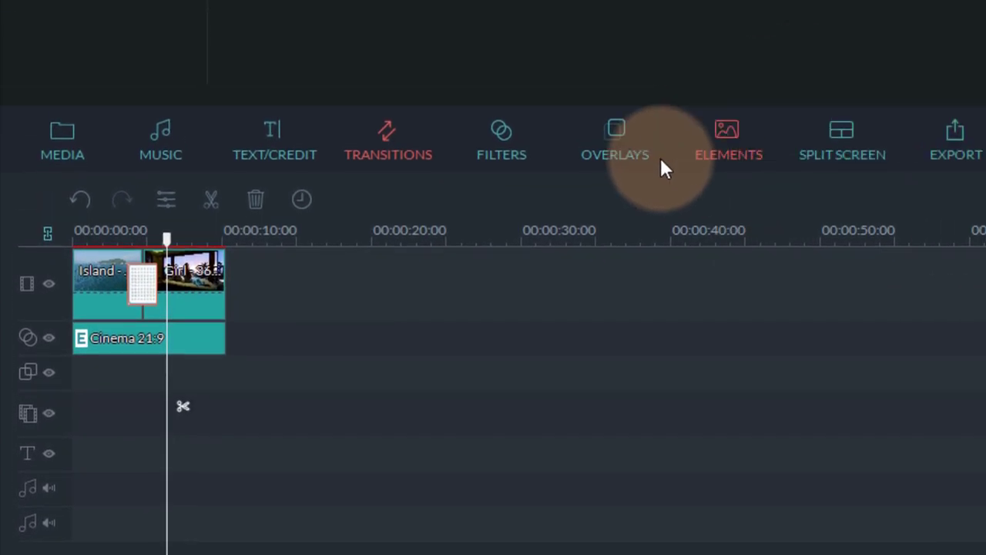
# Browse the overlays library and move the Cinema 21:9 overlay down one track to free the track directly under the video.
pyautogui.click(660, 164)
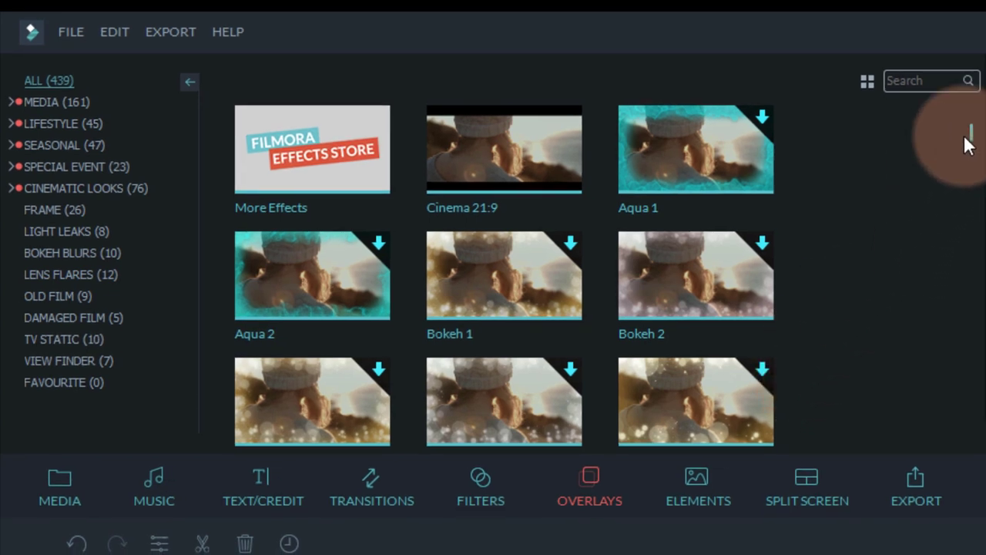
pyautogui.moveTo(973, 138); pyautogui.dragTo(963, 398)
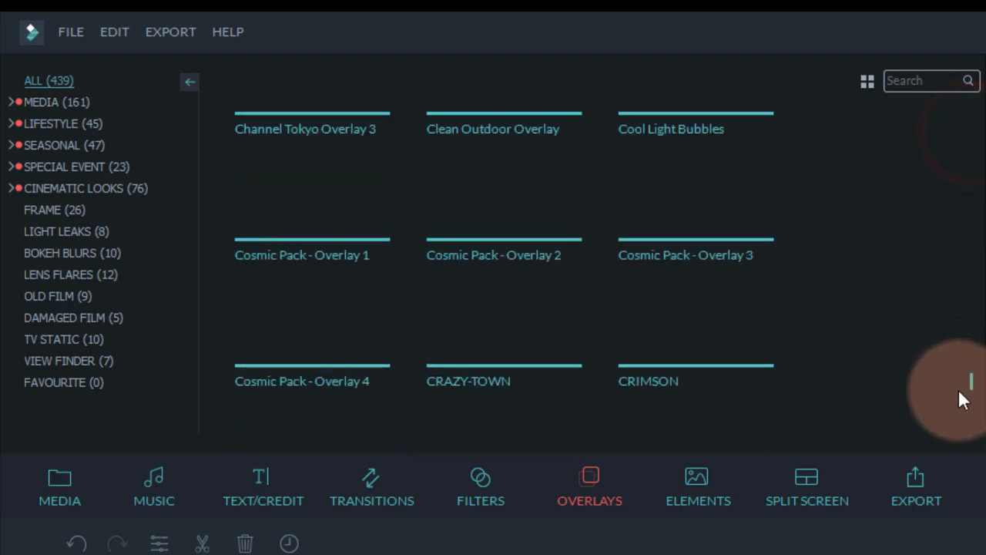
pyautogui.scroll(5, 959, 342)
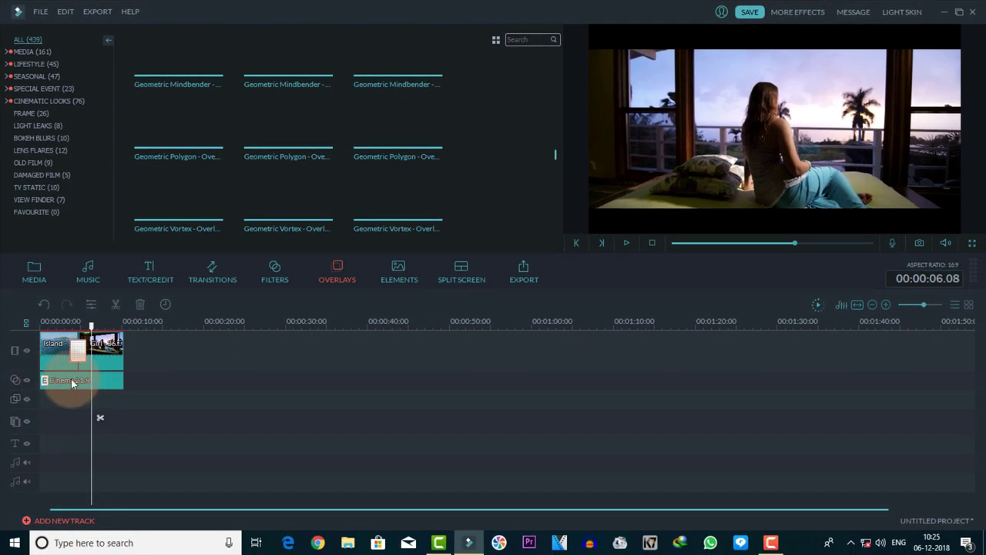
pyautogui.moveTo(85, 378); pyautogui.dragTo(84, 401)
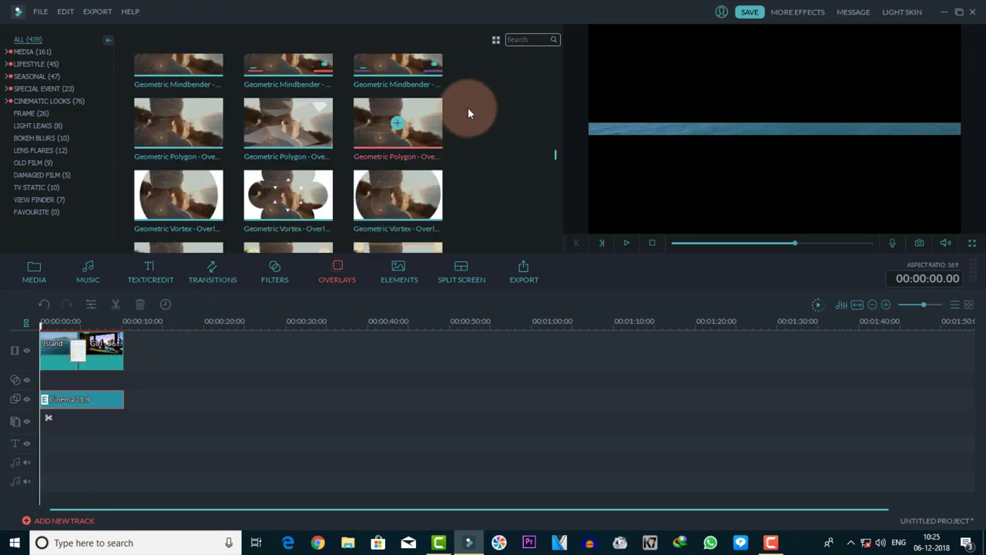
# Find the WARM overlay in the library and place it on the empty track above Cinema 21:9, spanning the cut between the clips.
pyautogui.scroll(-10, 555, 157)
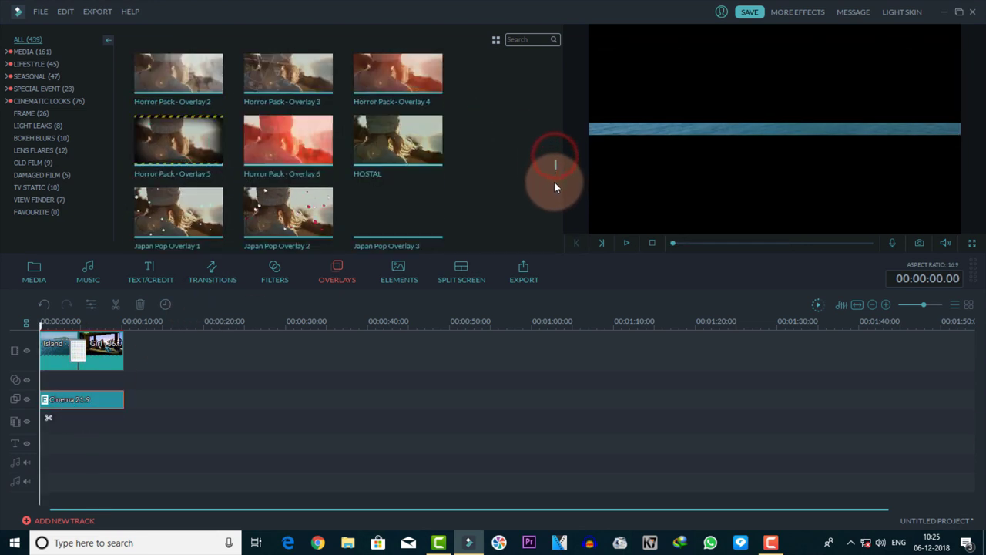
pyautogui.scroll(3, 553, 187)
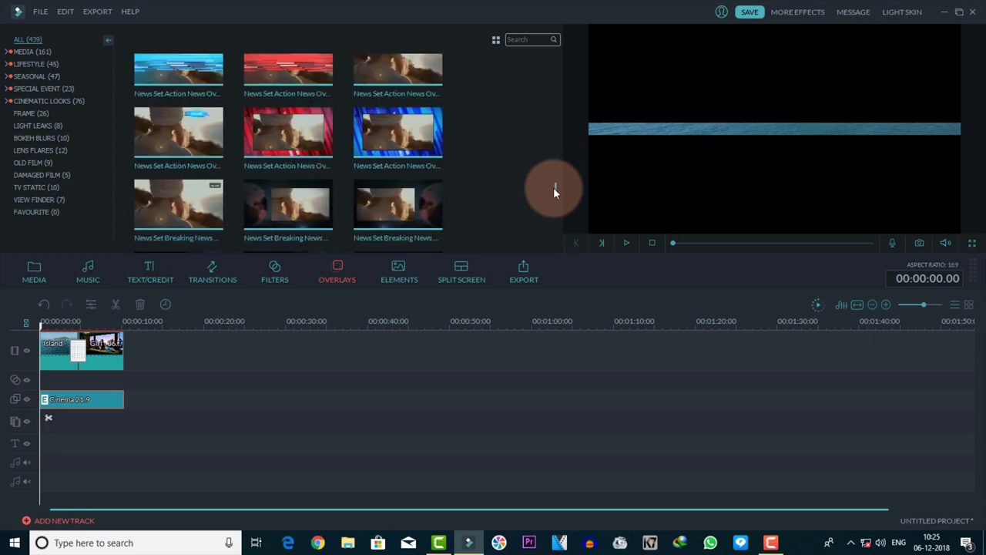
pyautogui.scroll(-5, 554, 188)
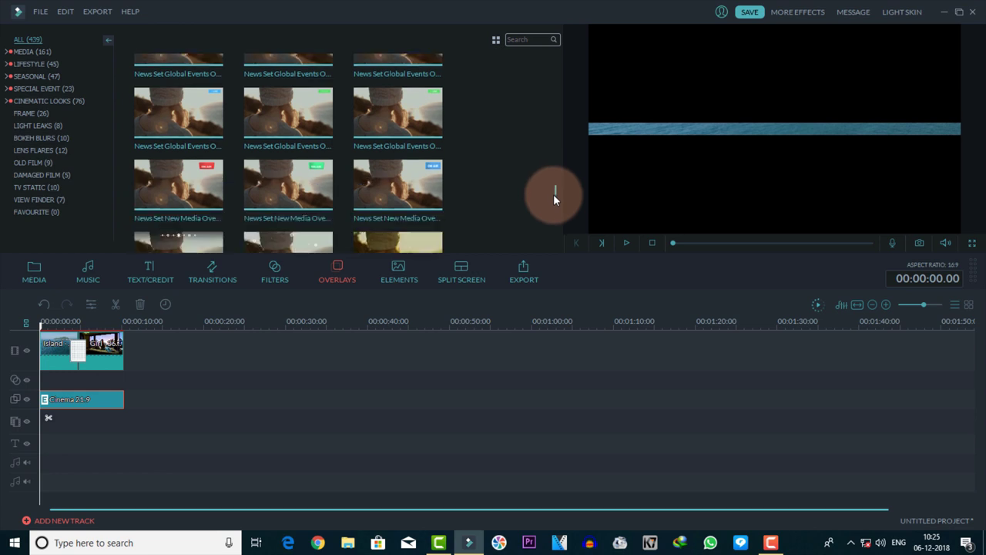
pyautogui.scroll(-10, 554, 230)
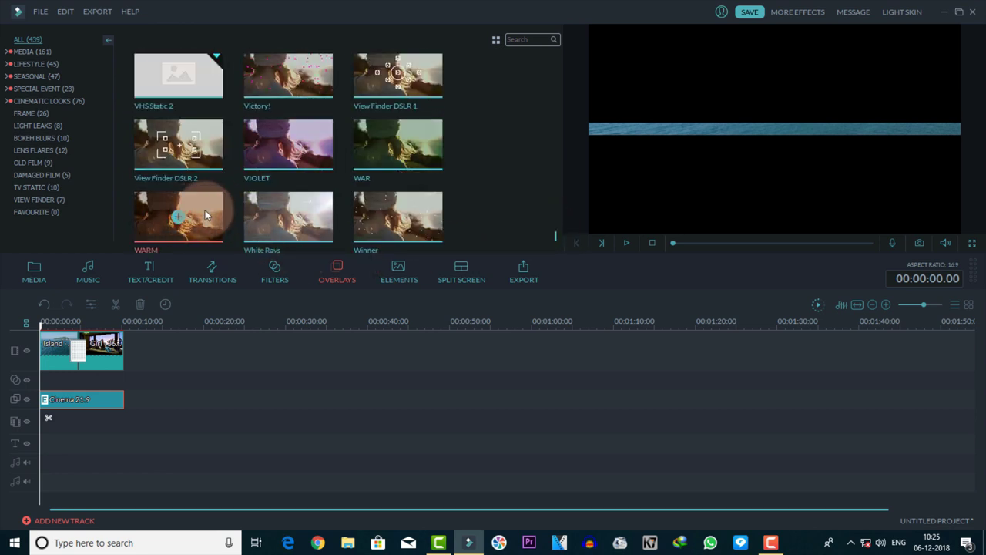
pyautogui.moveTo(210, 216); pyautogui.dragTo(69, 374)
pyautogui.moveTo(173, 213); pyautogui.dragTo(68, 379)
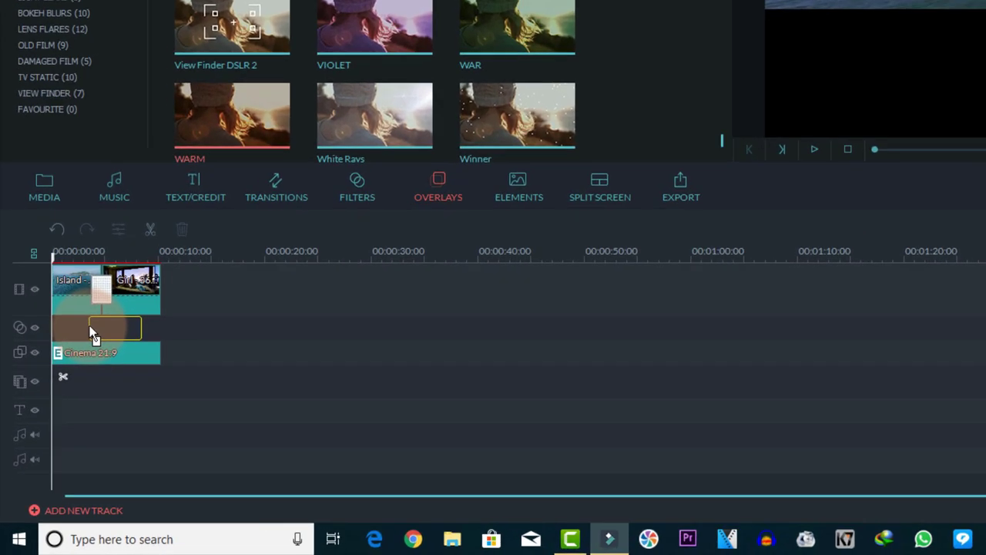
pyautogui.moveTo(89, 327); pyautogui.dragTo(90, 328)
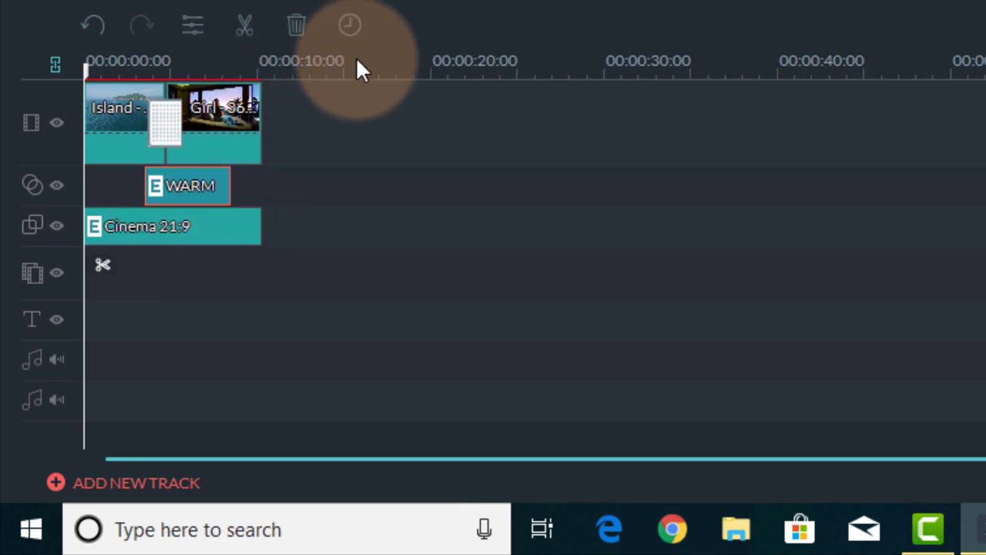
# Trim the end of the WARM overlay back to the cut between the Island and Girl clips.
pyautogui.click(357, 59)
pyautogui.scroll(2, 352, 46)
pyautogui.click(402, 199)
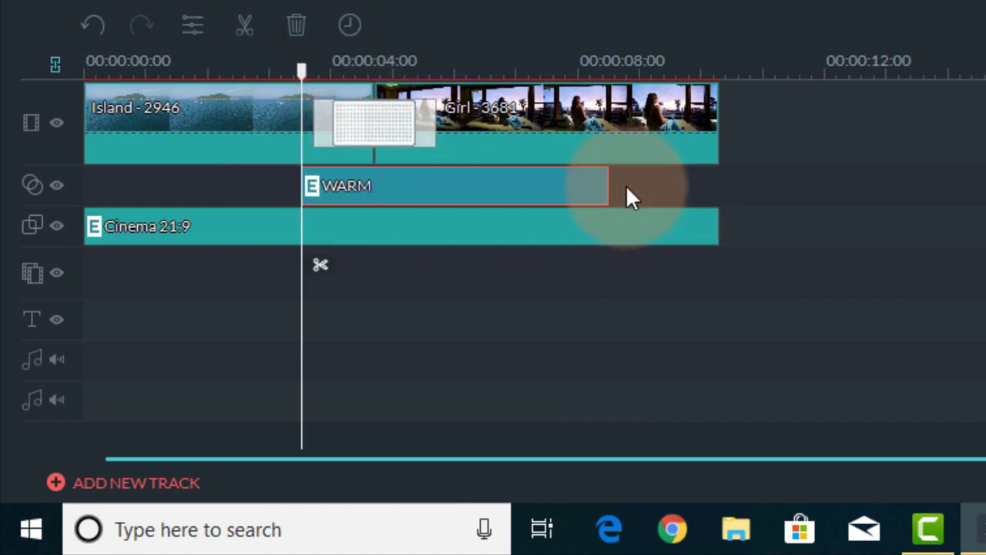
pyautogui.moveTo(603, 181); pyautogui.dragTo(376, 202)
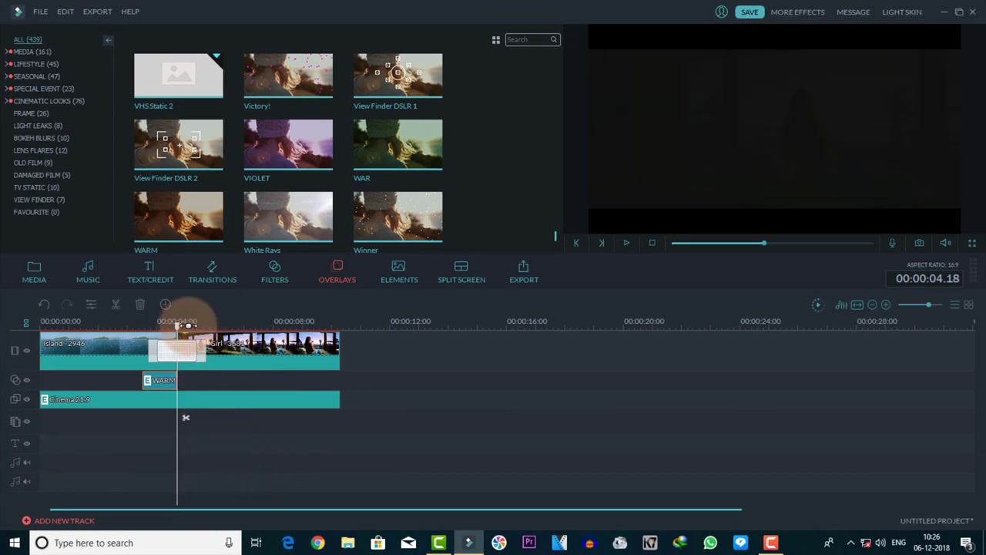
# Return the playhead to the start and play the timeline to review the reveal, Fade transition and WARM overlay.
pyautogui.moveTo(176, 321); pyautogui.dragTo(27, 350)
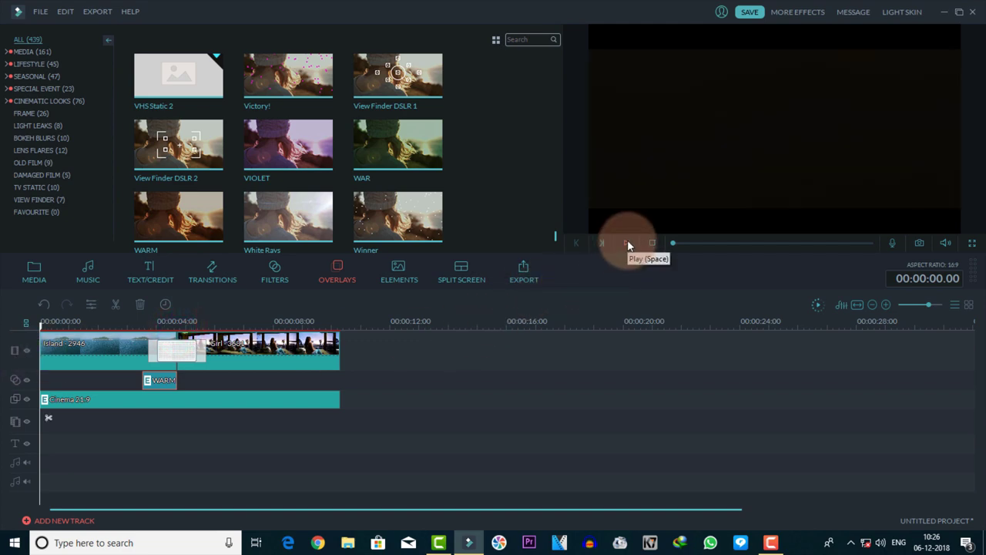
pyautogui.click(629, 245)
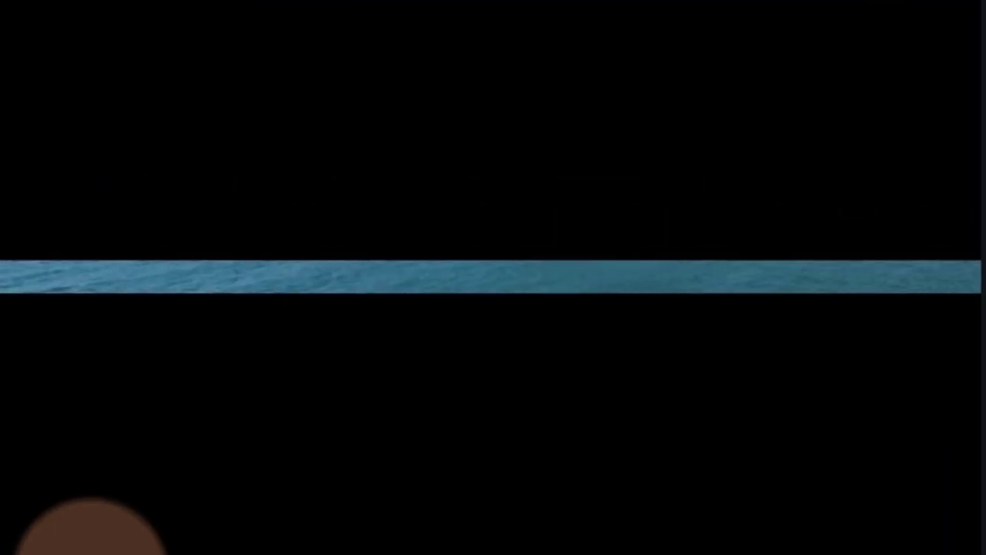